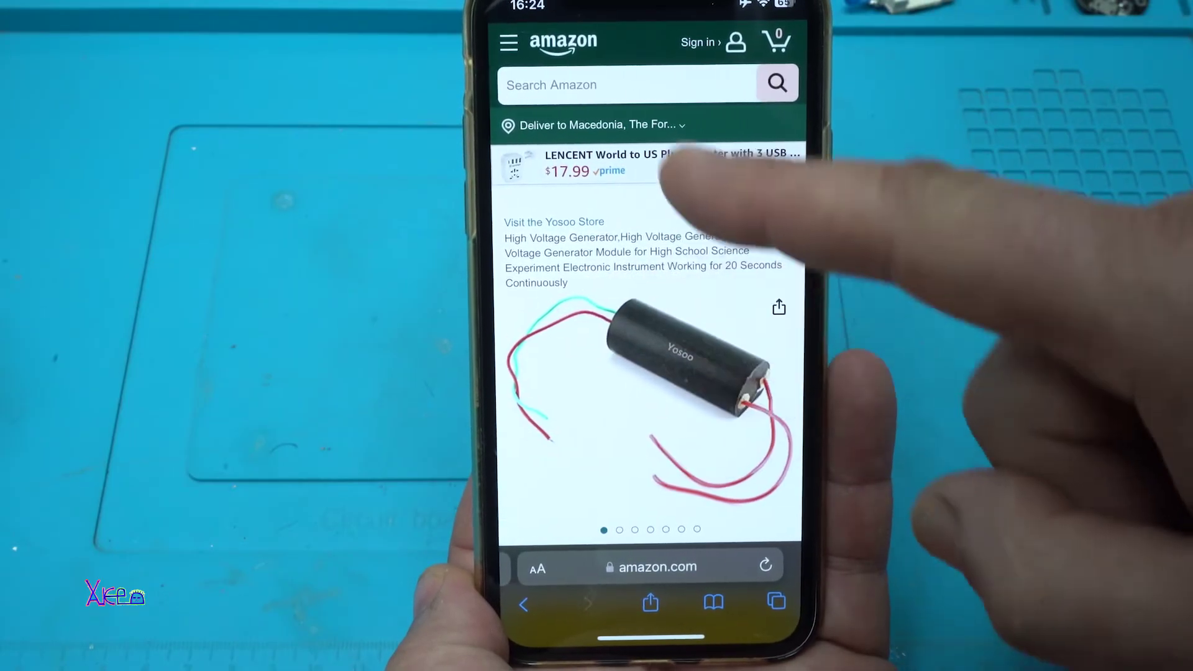
scroll(647, 372, down, 10)
scroll(648, 373, down, 3)
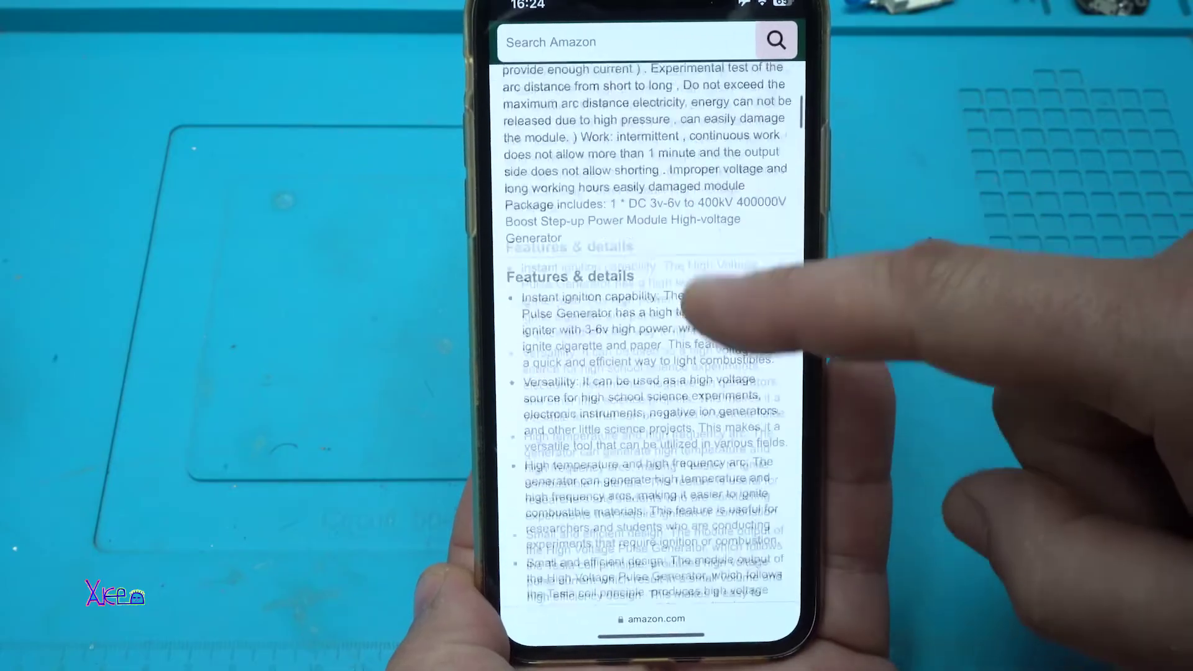
scroll(648, 373, down, 3)
scroll(648, 373, down, 3)
scroll(648, 373, down, 3)
scroll(695, 298, up, 2)
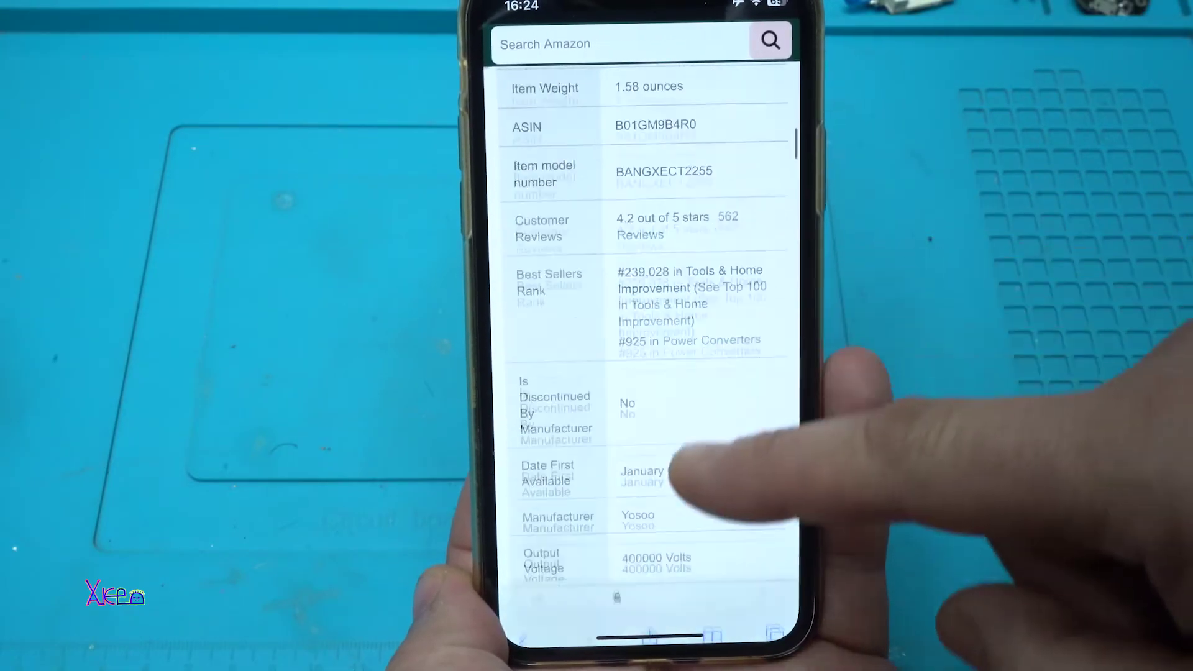